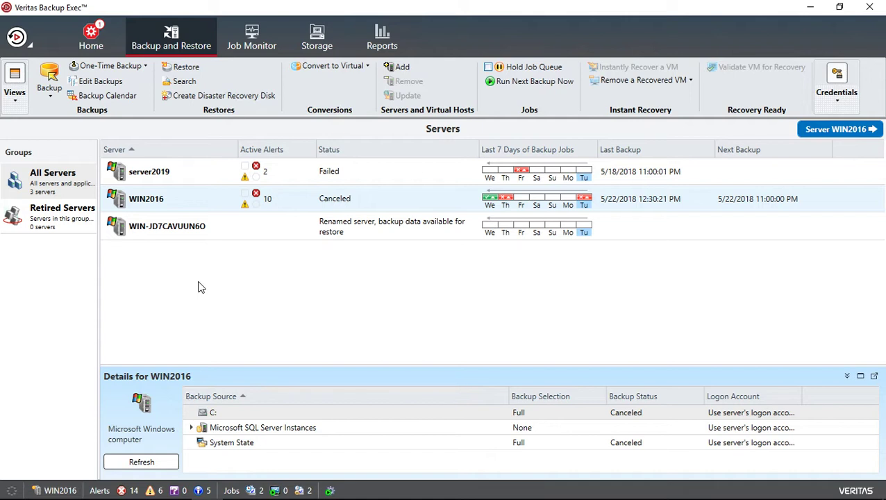
Step: Go to Configuration and Settings > Alerts and Notifications > Email and Text Notification in the application menu
click(17, 38)
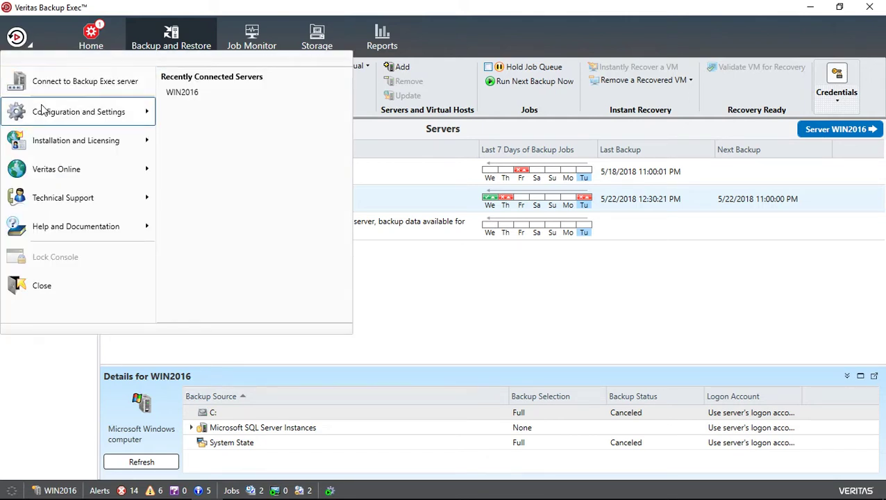
mouse_move(50, 113)
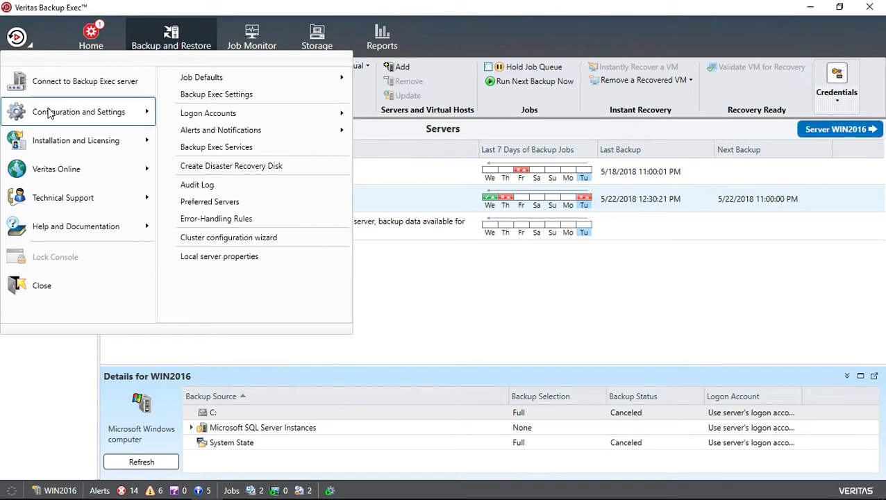
mouse_move(271, 130)
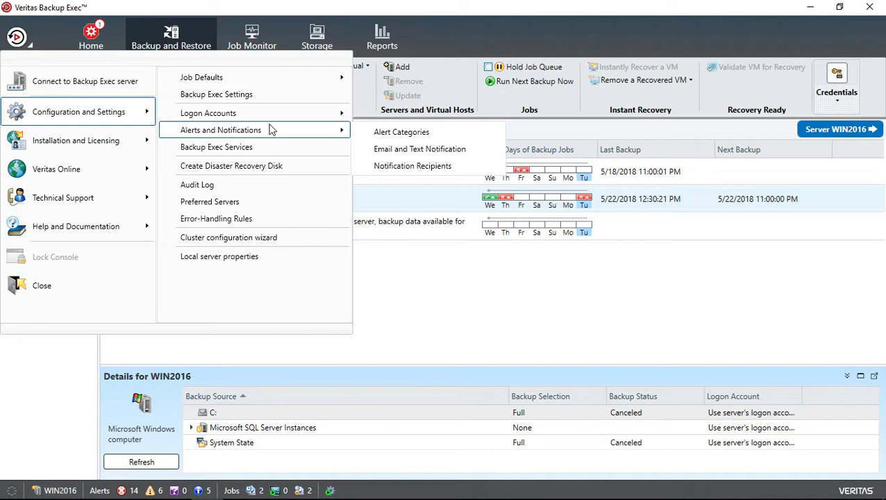
Step: Open Email and Text Notification and enter smtp.office.com as the email server
click(396, 151)
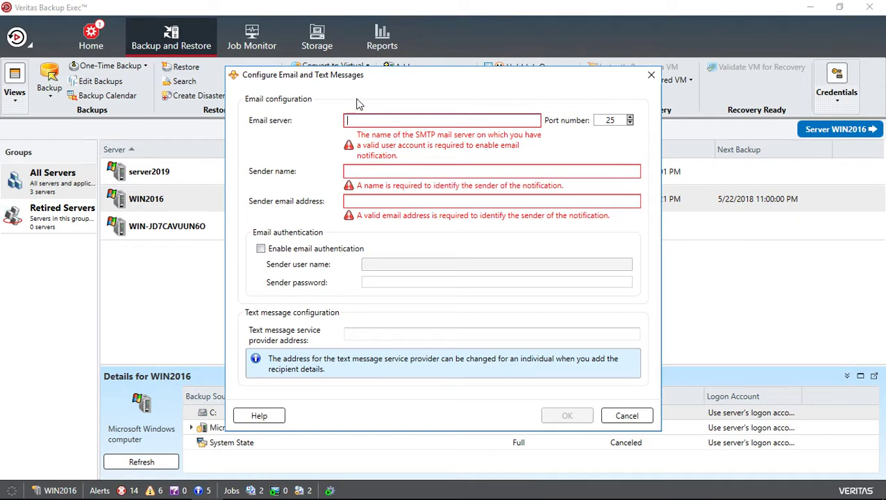
click(383, 121)
text(mail)
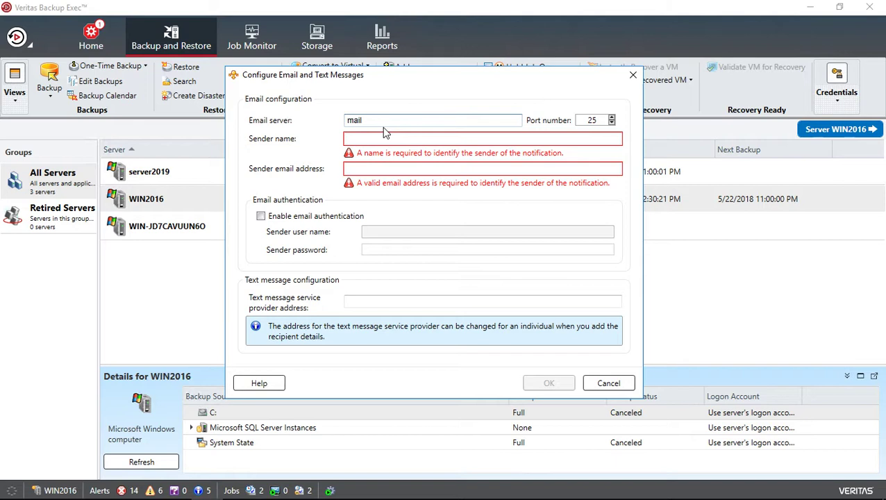
key(BackSpace)
key(BackSpace)
key(BackSpace)
key(BackSpace)
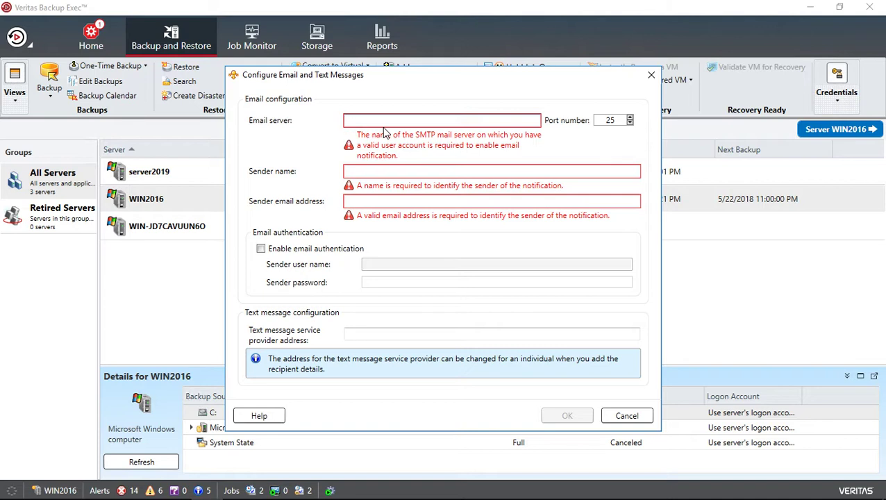
text(smt)
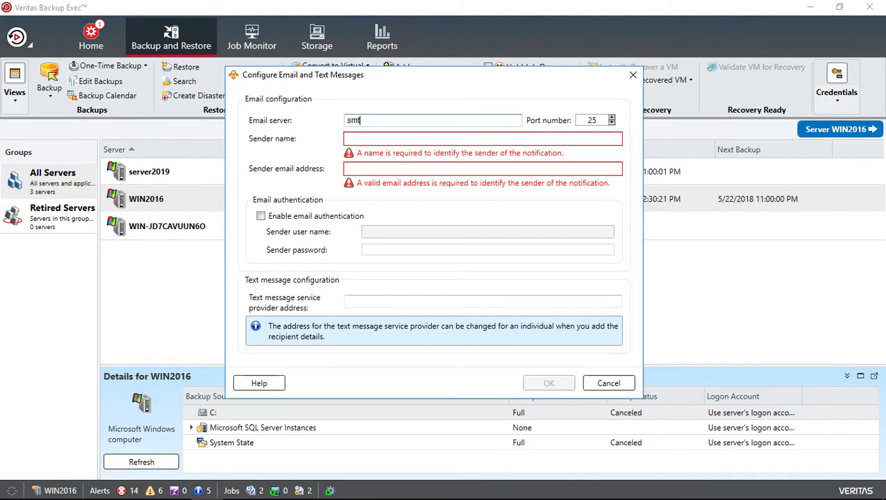
text(p.office.com)
Step: Change the port number to 58725 and select the email server name to replace it
click(590, 121)
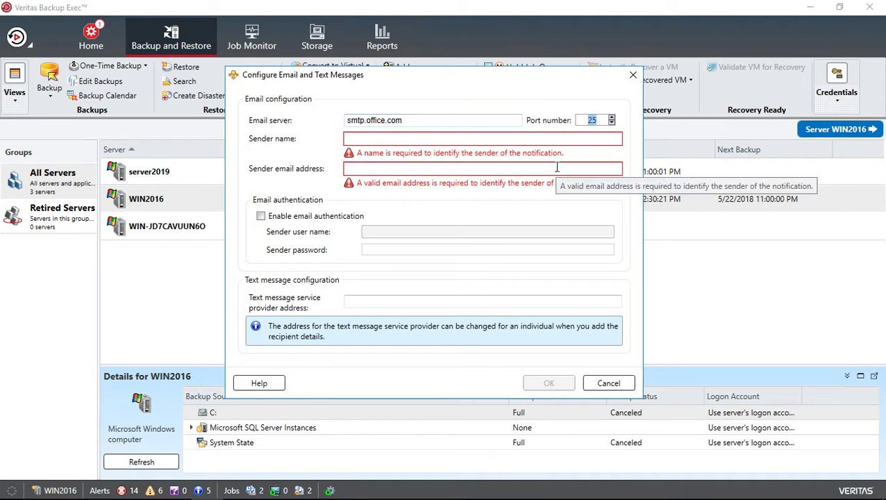
drag(599, 119, 571, 121)
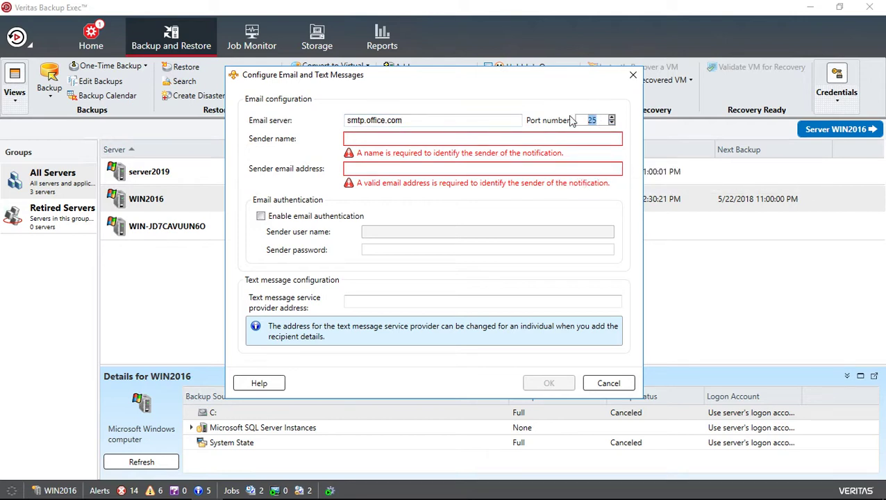
text(587)
text(25)
drag(403, 120, 276, 123)
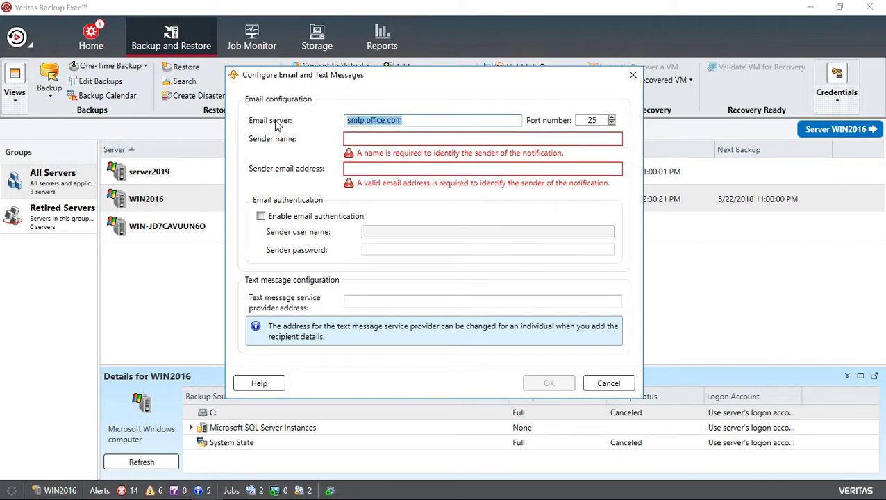
Step: Set the email server to 'mail', the sender name to 'administrator', and type the sender's email address
text(mail)
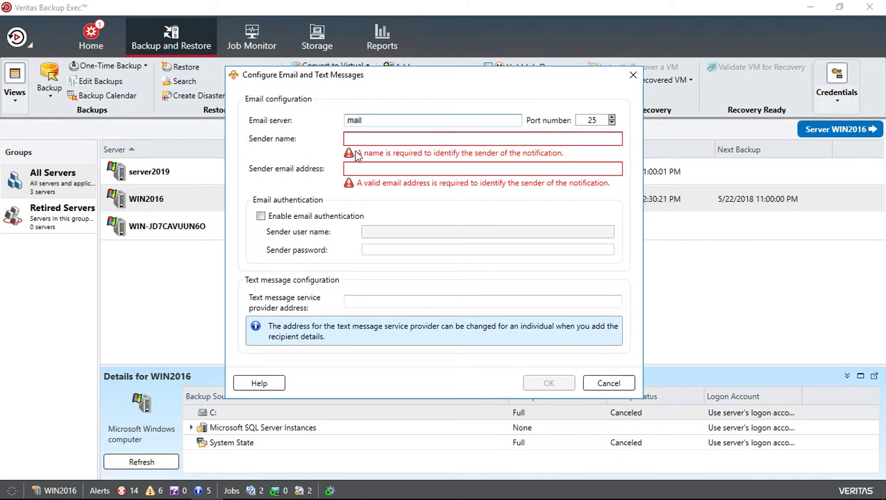
click(370, 139)
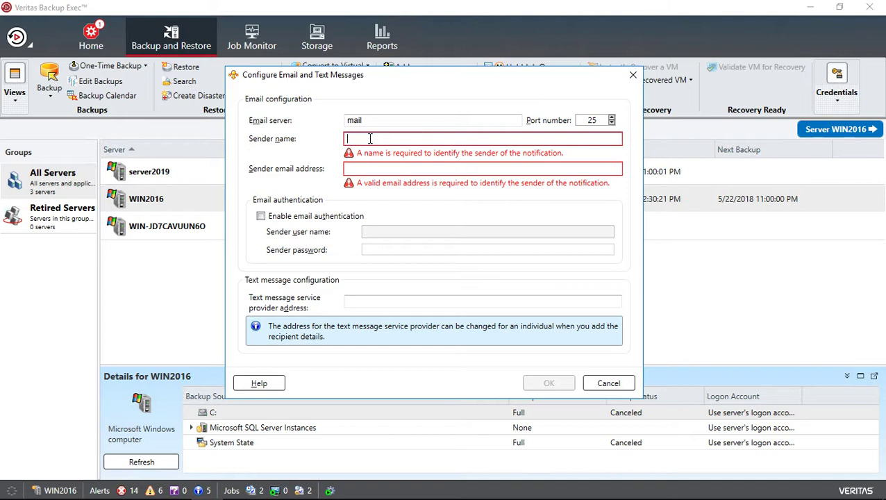
text(a)
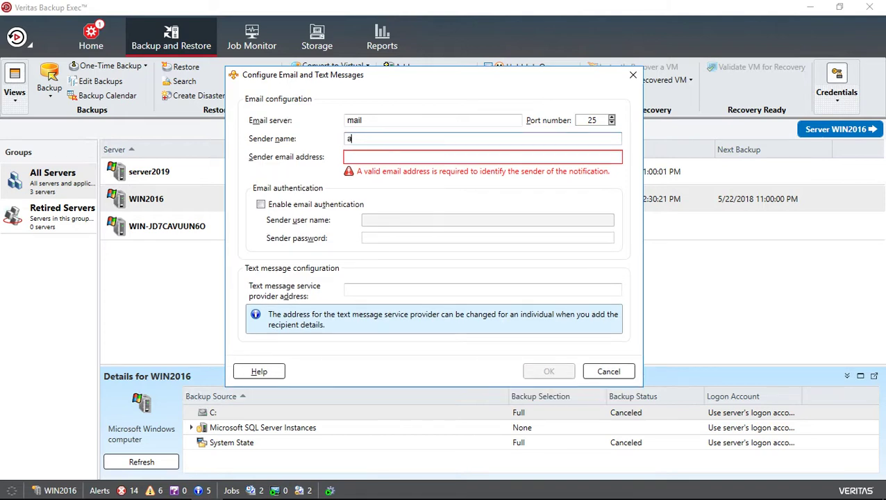
text(dministrator)
key(Tab)
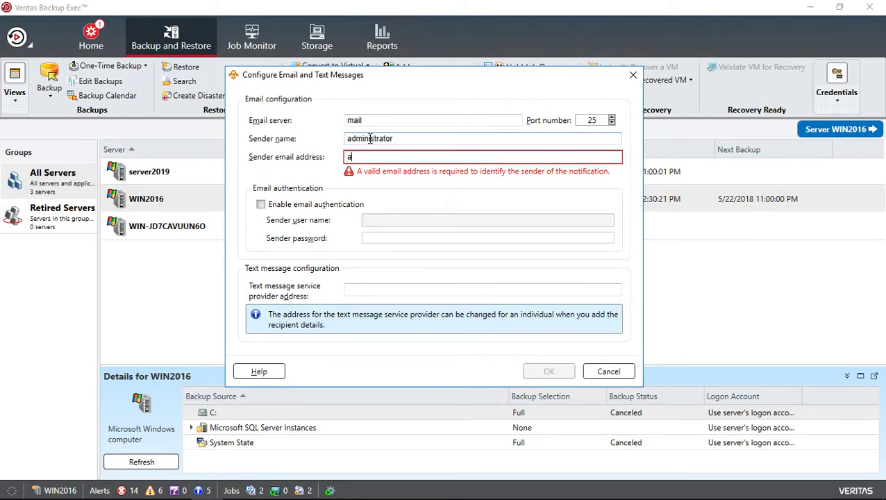
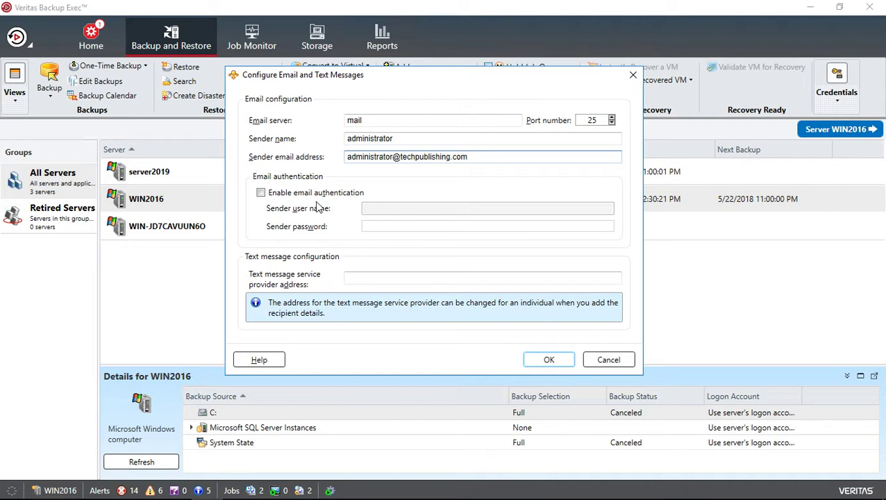
Step: Enable email authentication, complete the sender address and password, and enter the domain sender user name
click(261, 194)
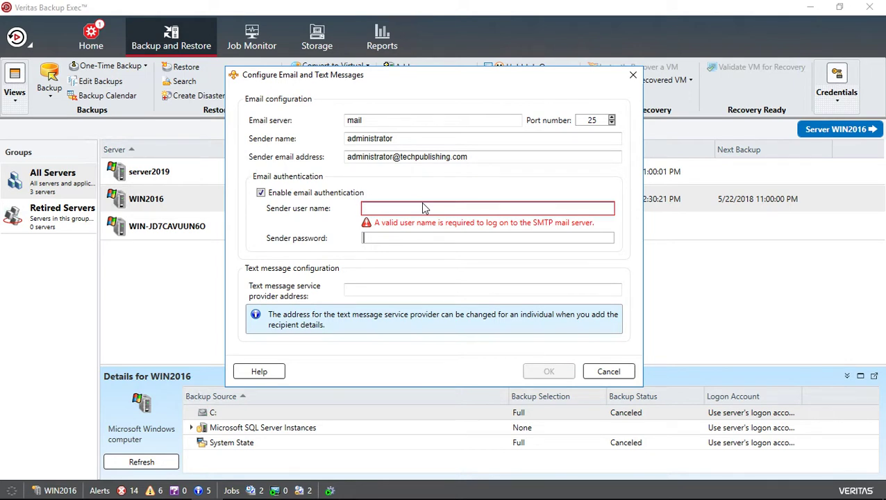
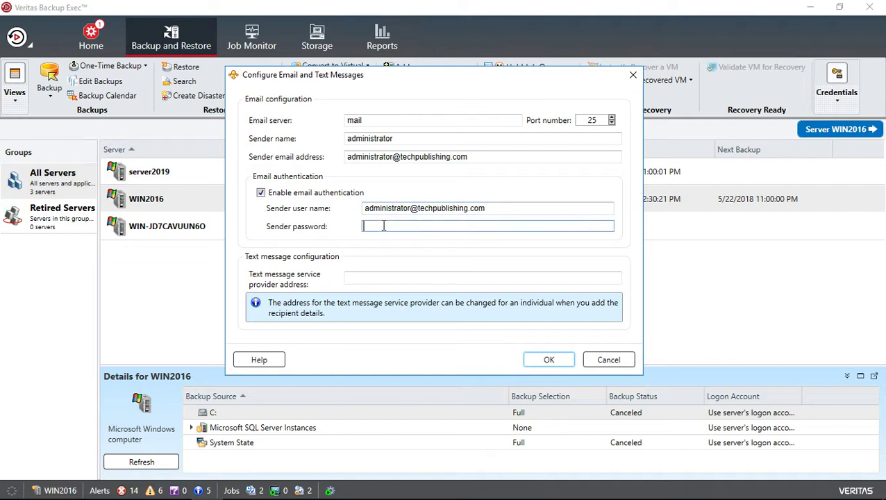
text(********)
drag(496, 203, 311, 218)
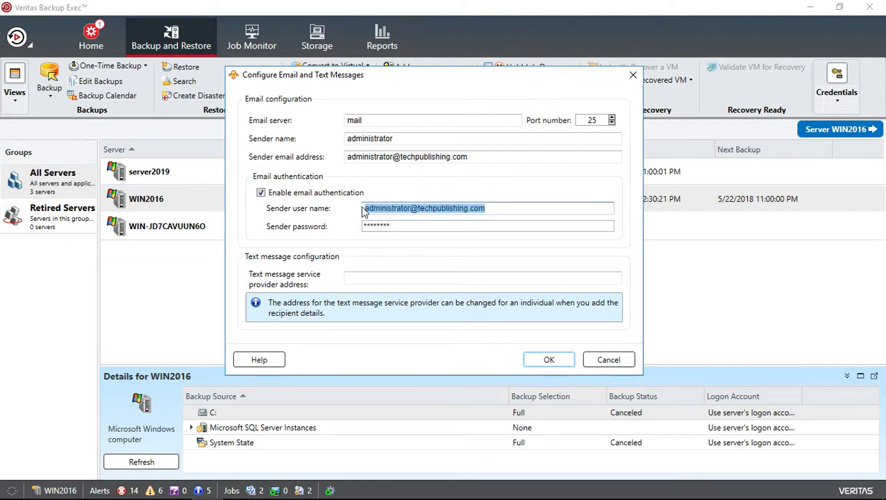
text(widget)
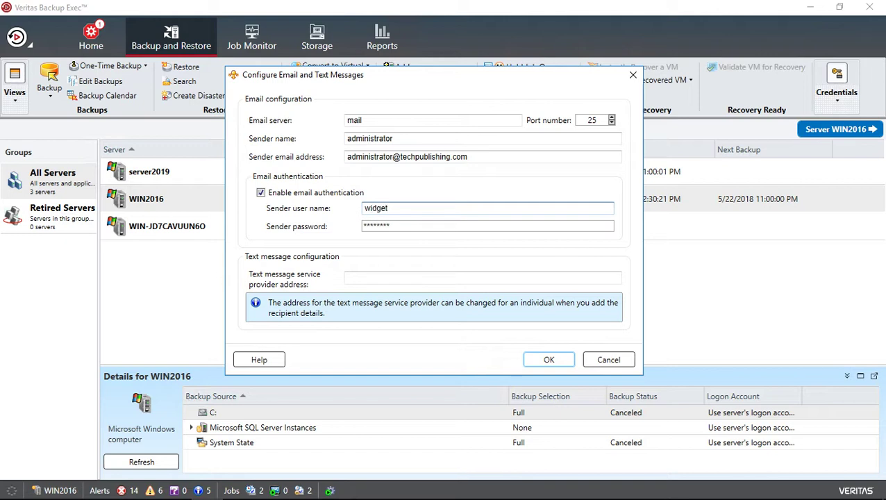
text(\administrator)
Step: Save the email settings and open the Notification Recipients list
click(546, 360)
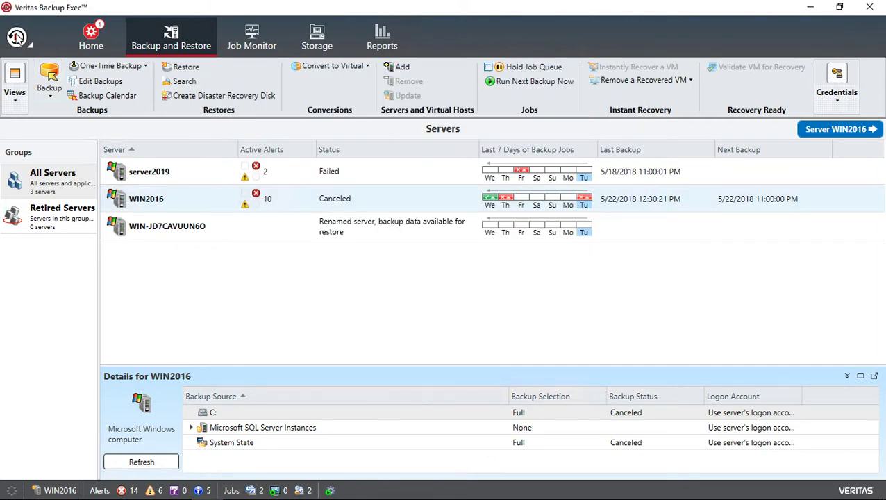
click(17, 38)
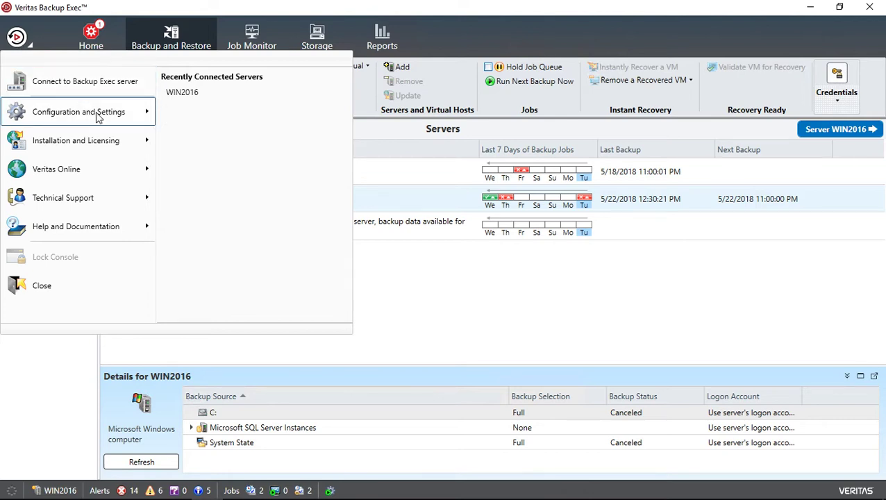
mouse_move(97, 118)
mouse_move(289, 132)
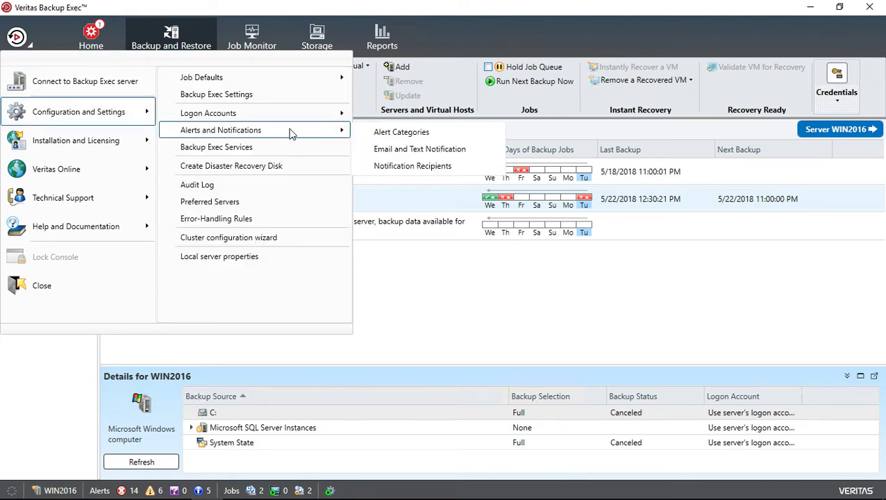
click(428, 168)
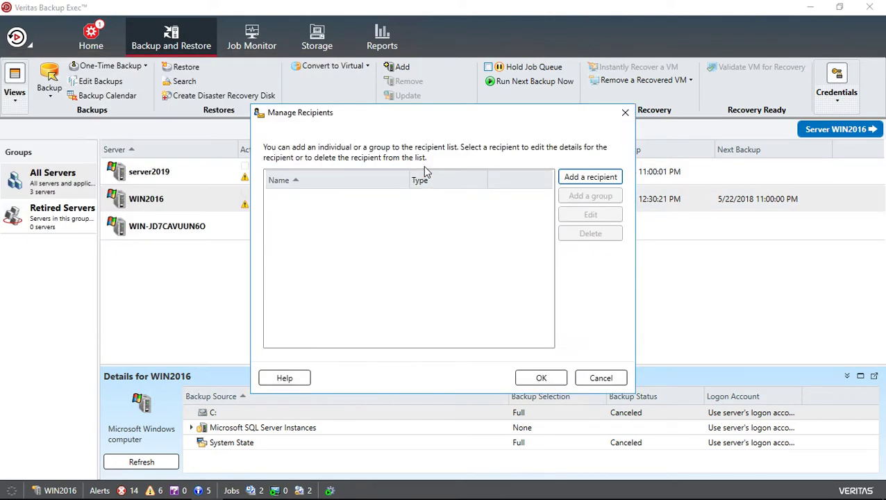
Step: Add recipient 'administrator' with email notifications on and the recipient's email address
click(576, 177)
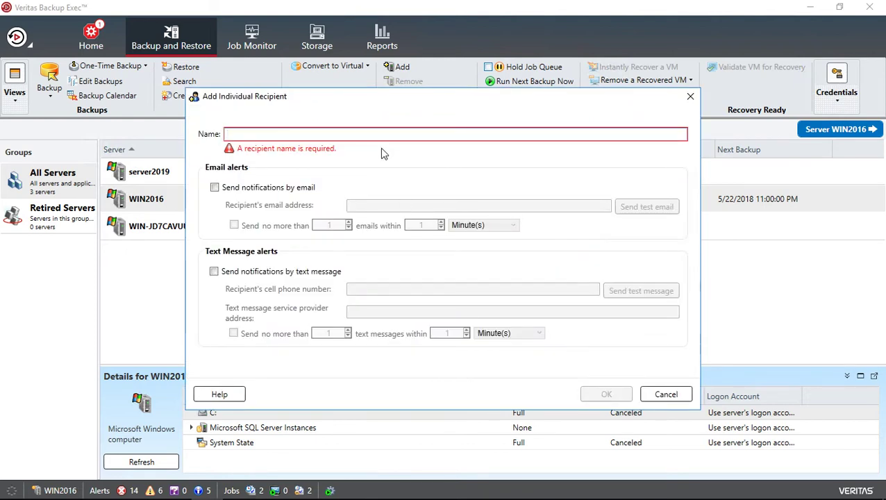
text(adminis)
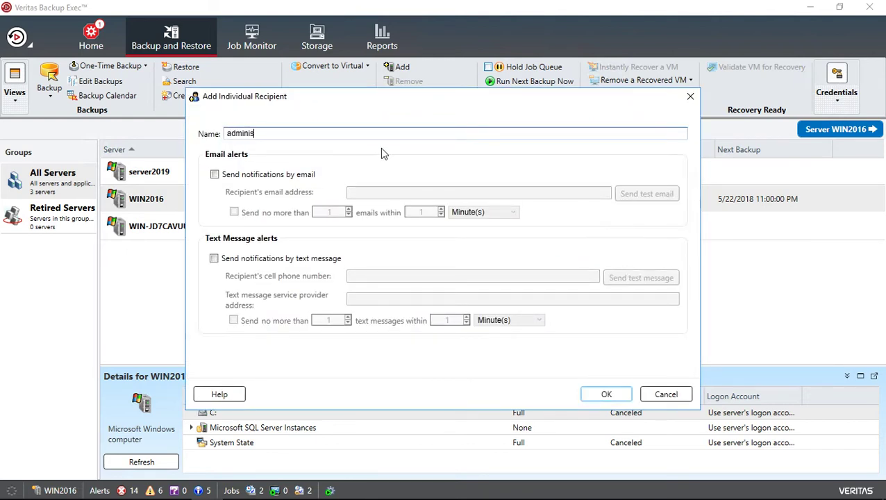
text(trator)
click(214, 174)
click(389, 192)
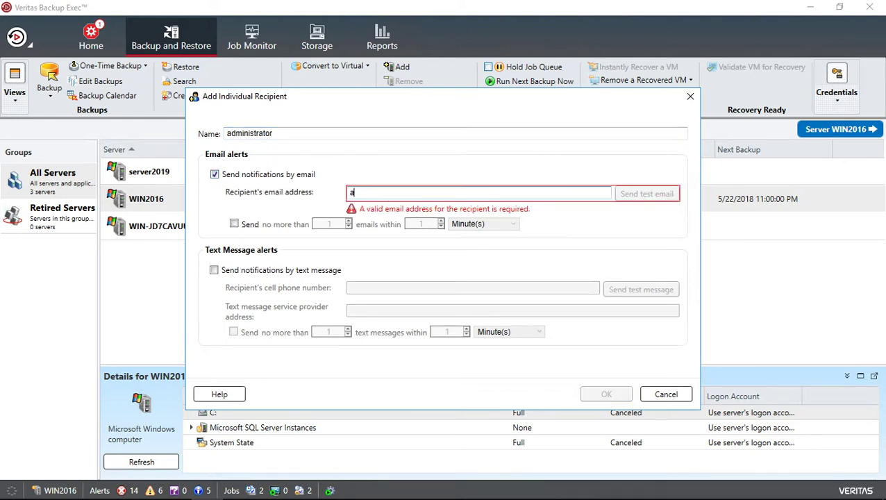
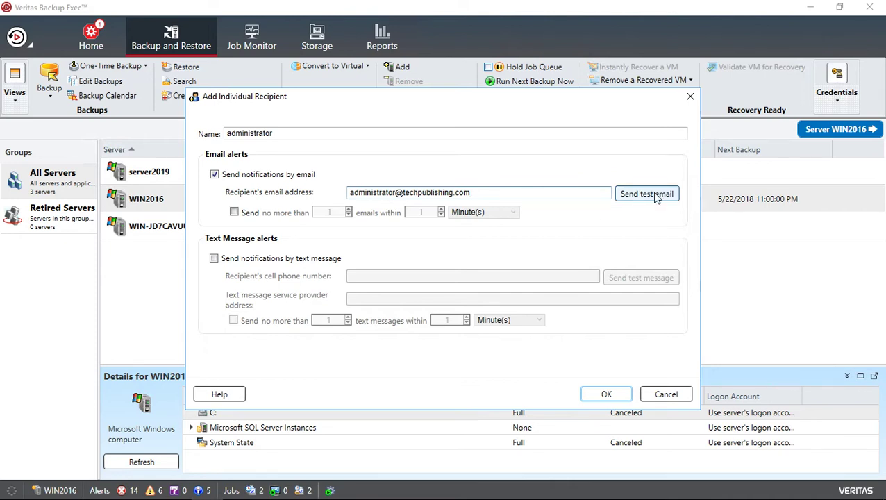
Step: Try raising the email sending limit values, then leave the limit turned off
click(235, 213)
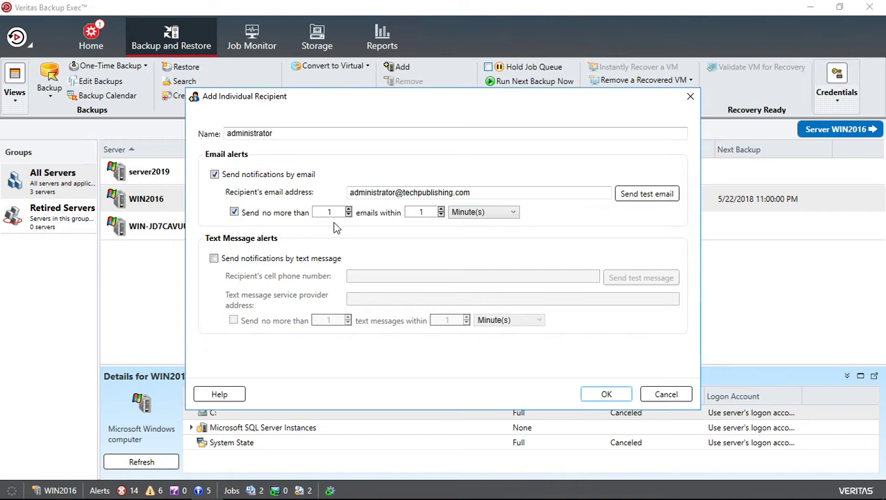
double_click(348, 209)
click(440, 209)
double_click(440, 209)
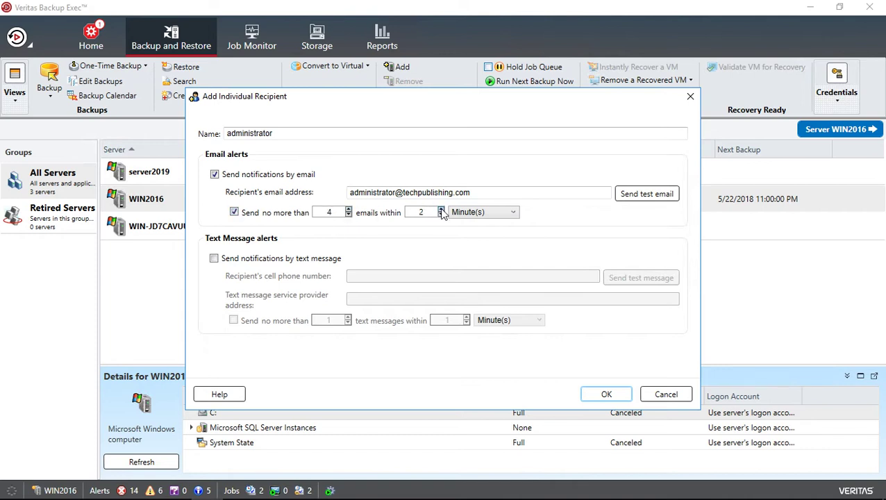
click(234, 212)
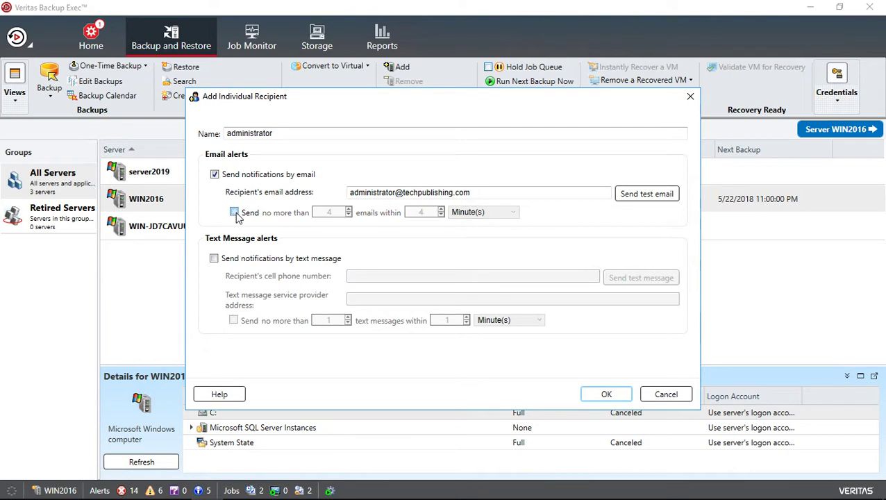
Step: Leave text message alerts off and save administrator as an email-only recipient
click(214, 258)
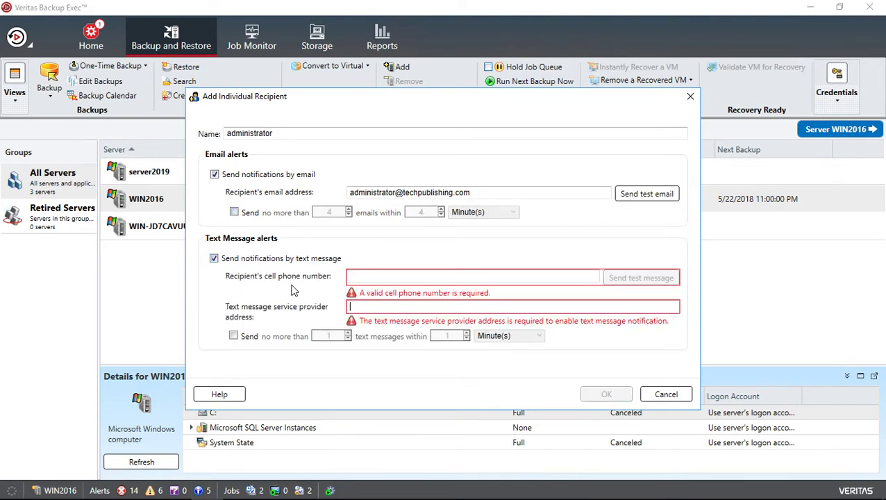
click(357, 277)
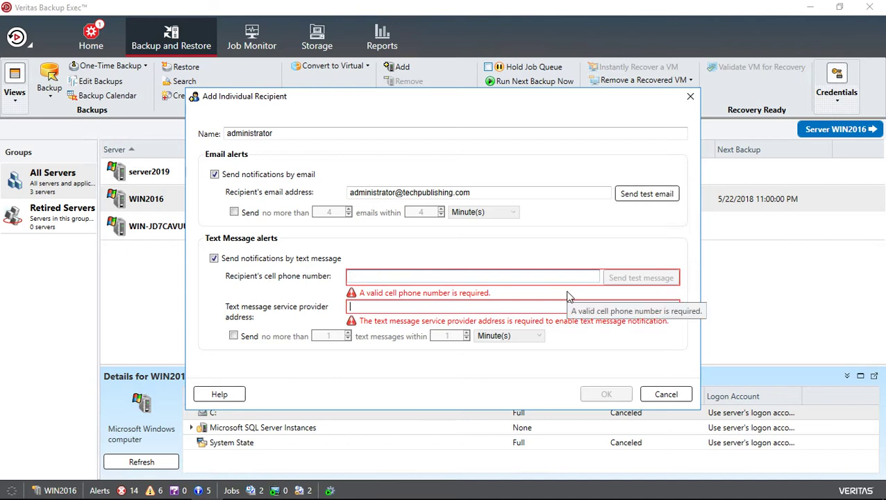
click(359, 307)
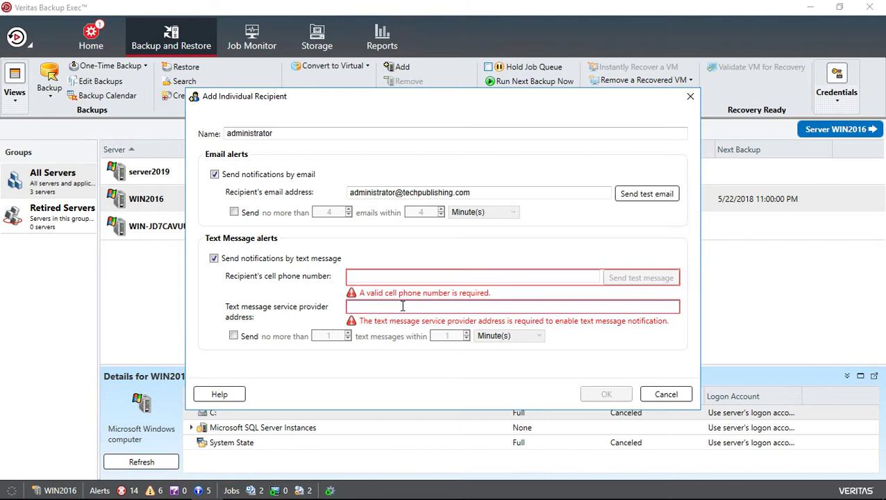
click(215, 258)
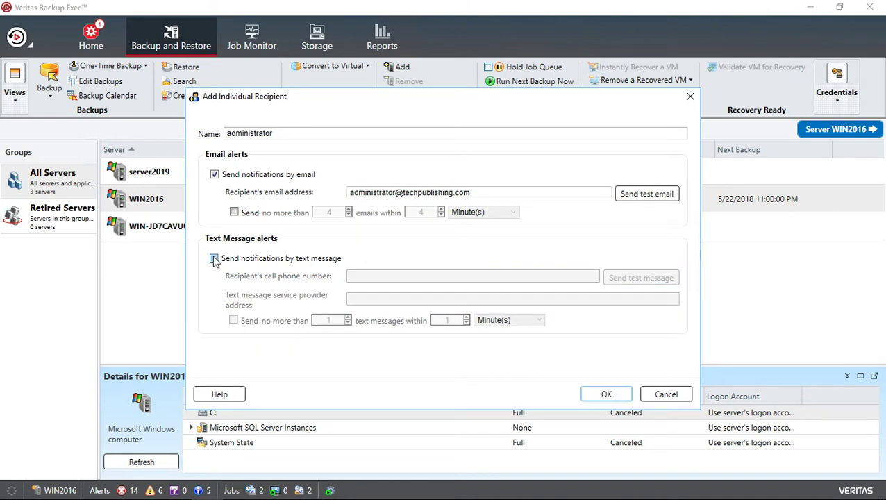
click(603, 395)
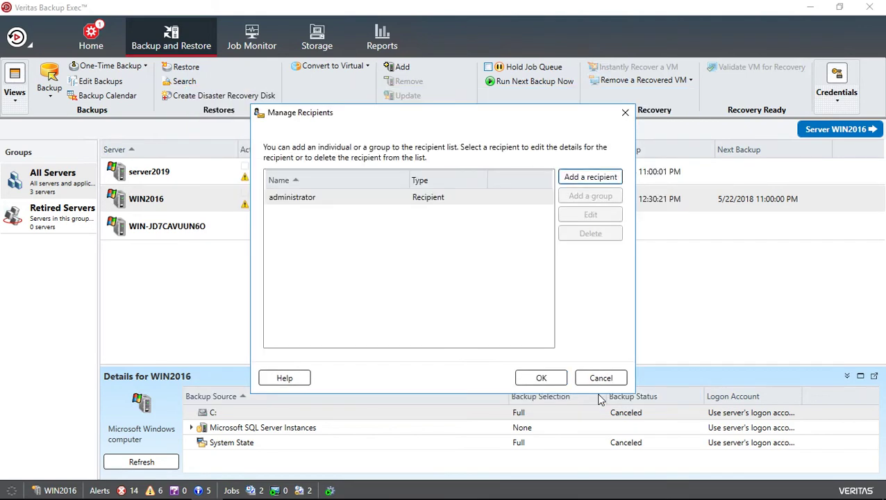
Step: Close Manage Recipients and choose job WIN-JD7CAVUUN6O Backup 00002 to edit from WIN2016
click(545, 378)
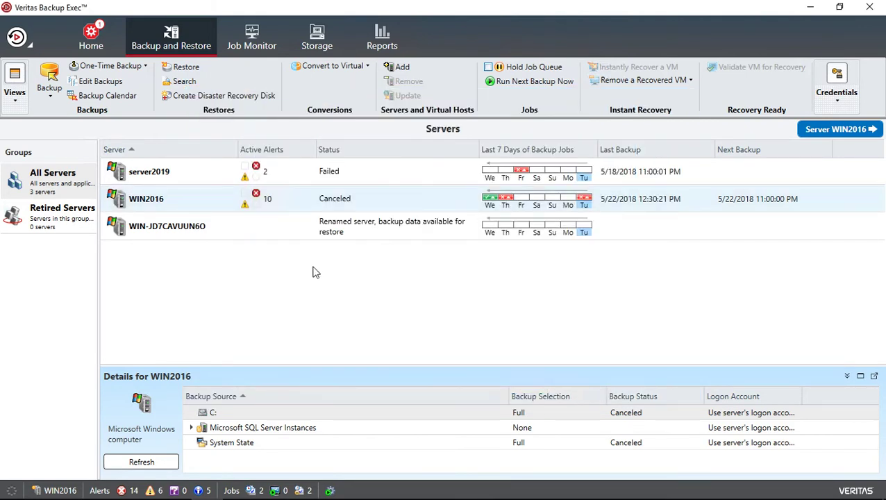
right_click(304, 200)
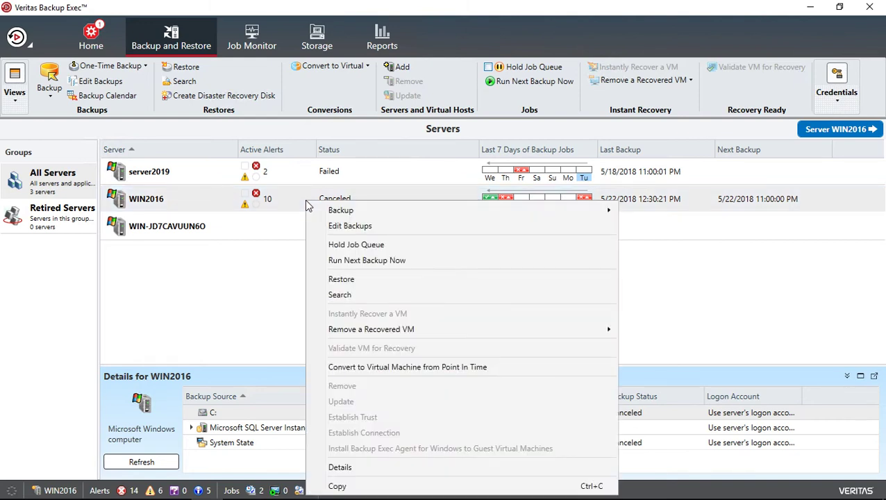
click(346, 228)
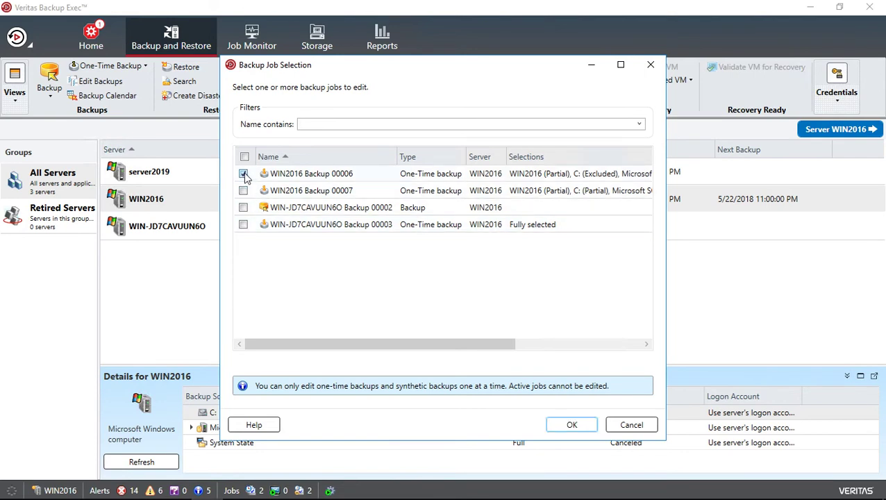
click(243, 174)
click(244, 208)
click(570, 425)
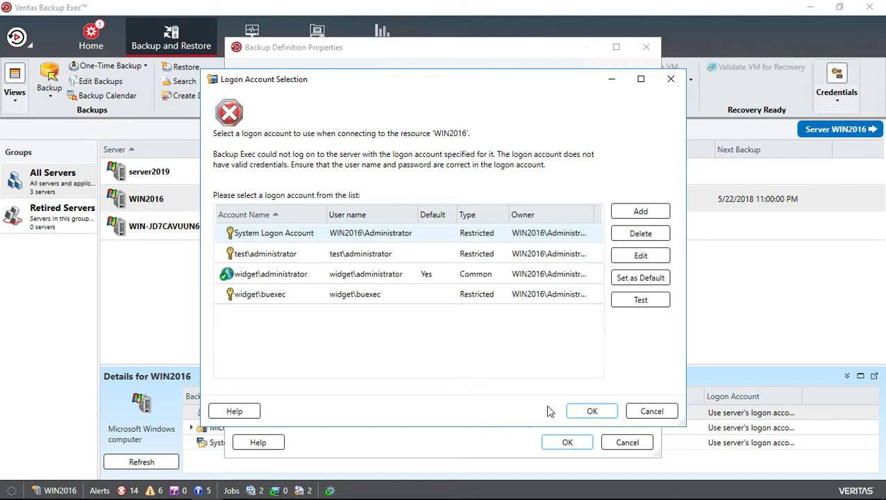
Step: Dismiss the logon account prompt and open the Backup stage options
click(589, 411)
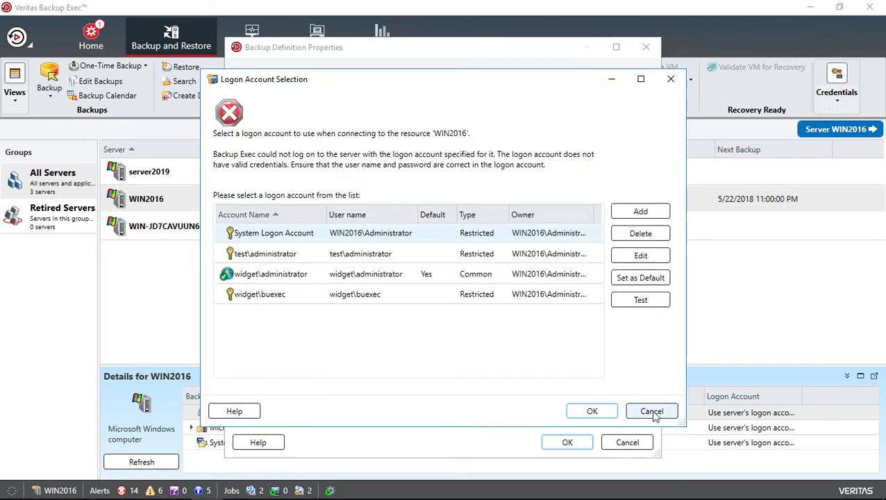
click(653, 411)
click(613, 396)
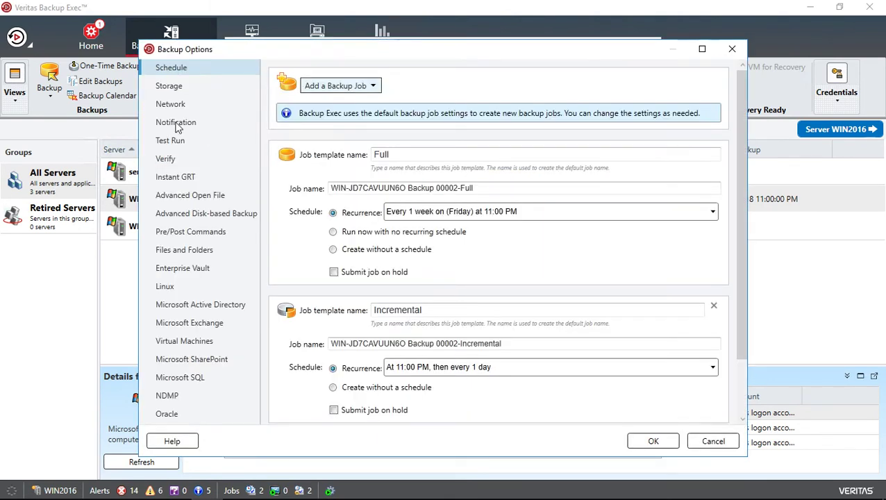
Step: Notify administrator on completion of both Full and Incremental backups and apply the change
click(176, 125)
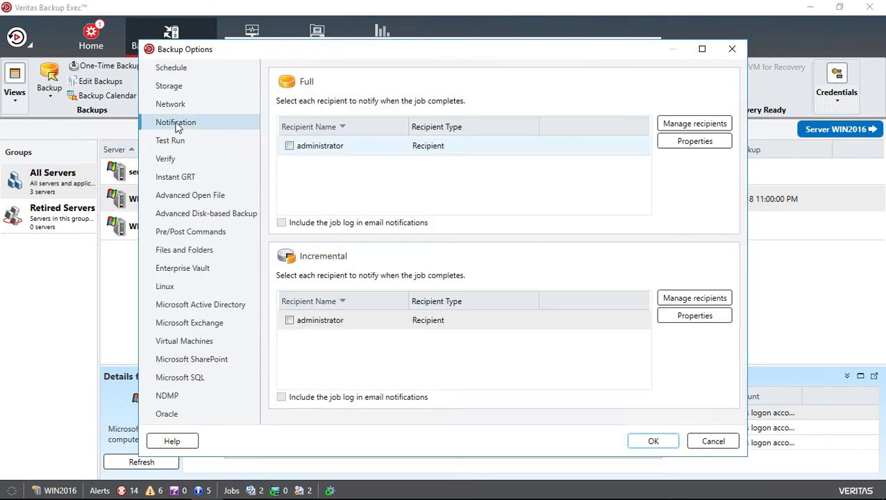
click(289, 147)
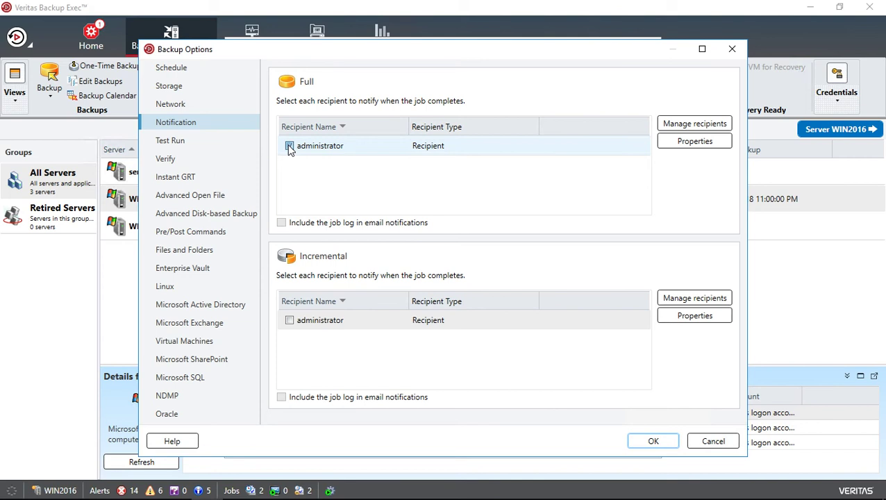
click(290, 321)
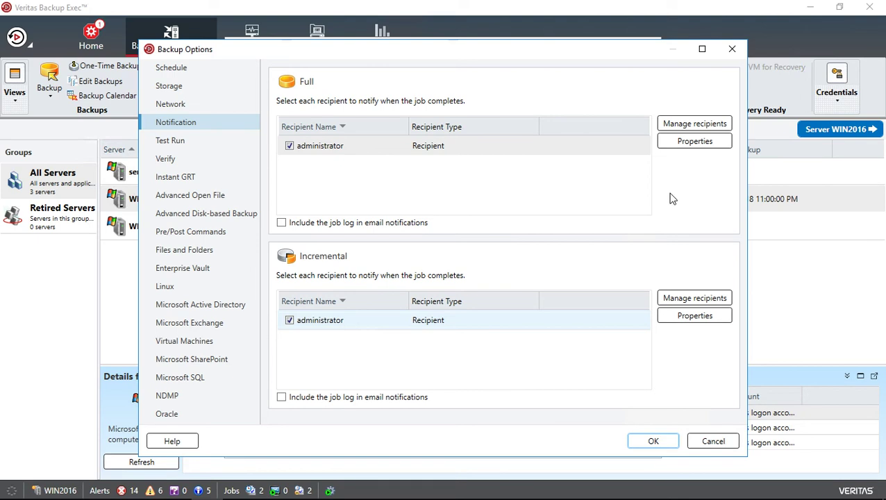
click(653, 443)
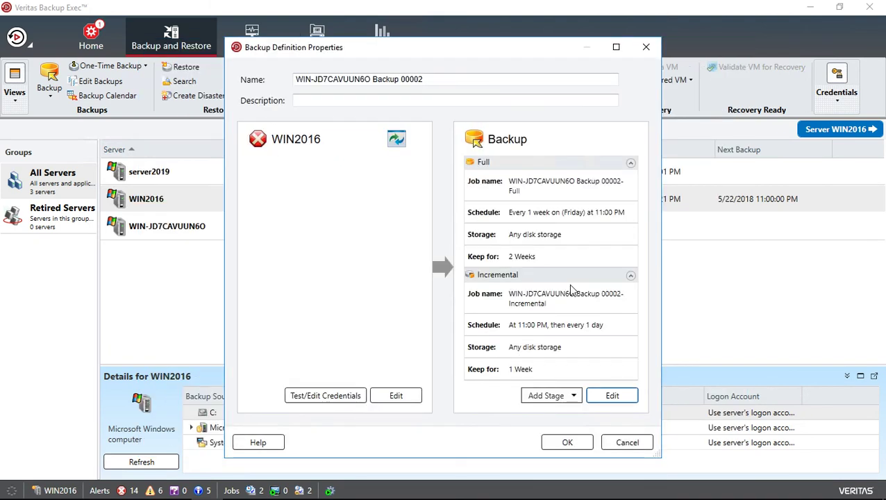